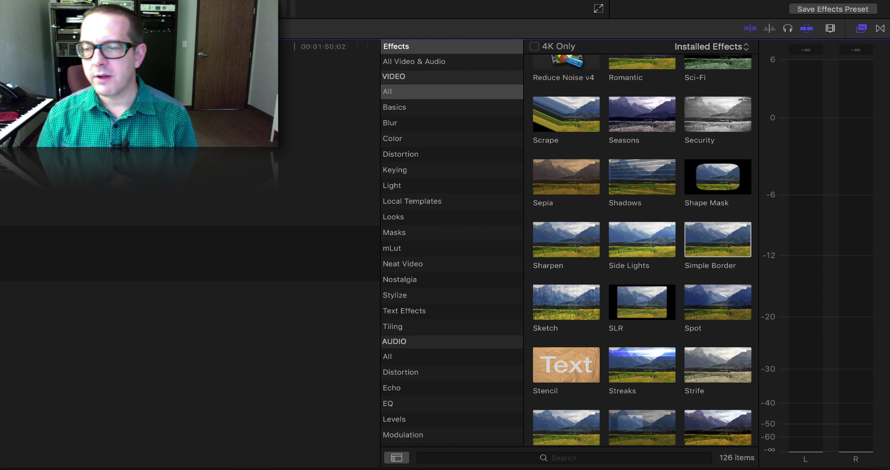
Apply the Security effect to the Filtration clip and return to an earlier point in it.
click(712, 111)
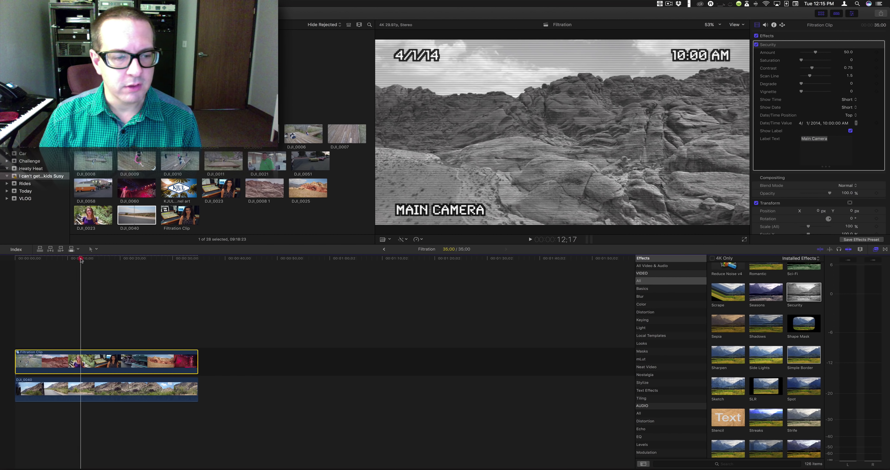
click(27, 262)
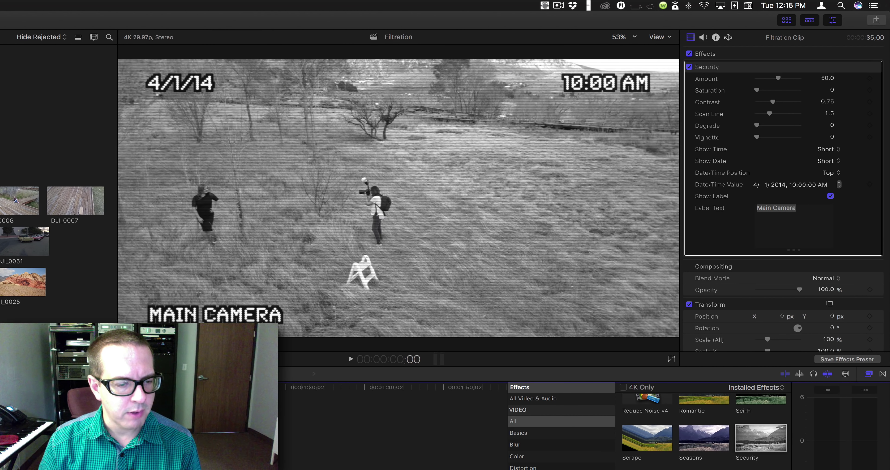
key(space)
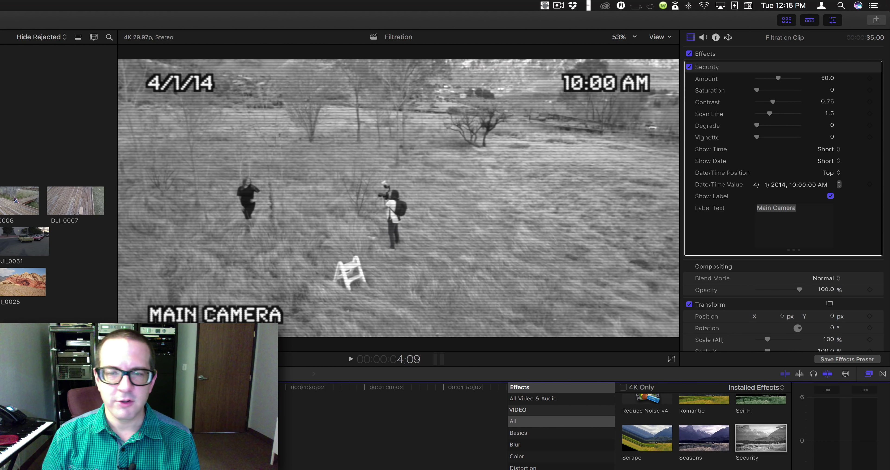
key(space)
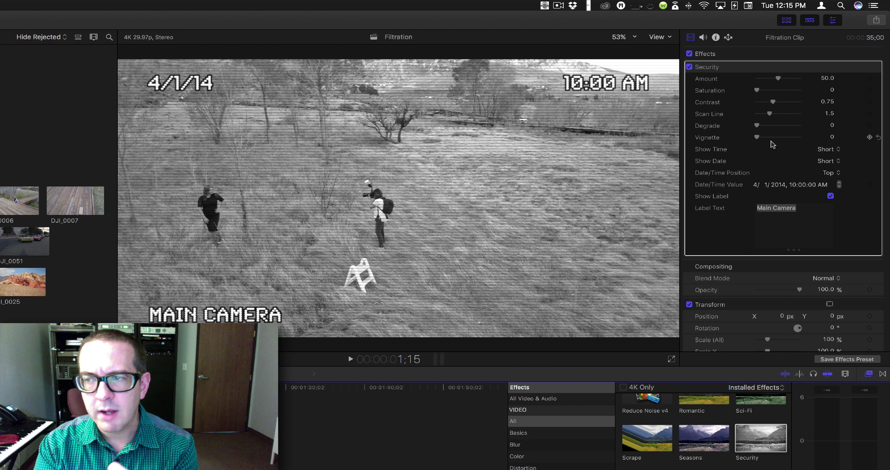
Push the Security effect's Amount up to 100, then settle it around 89.01.
click(772, 81)
drag(772, 81, 800, 81)
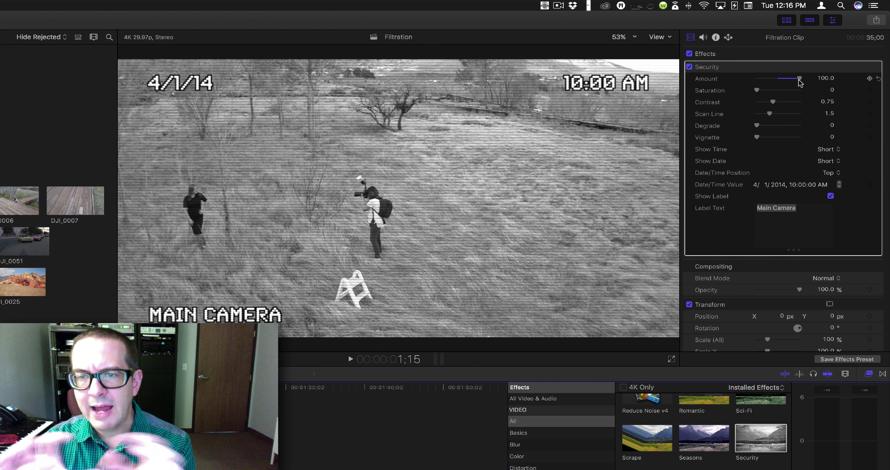
drag(800, 82, 756, 91)
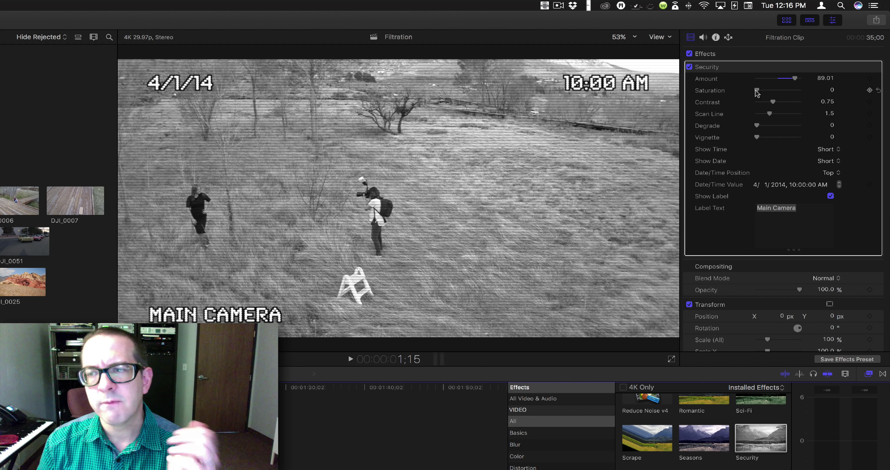
Restore Saturation to 1.0, toggle the Security effect off and on, and set Amount to 50.
drag(756, 91, 825, 89)
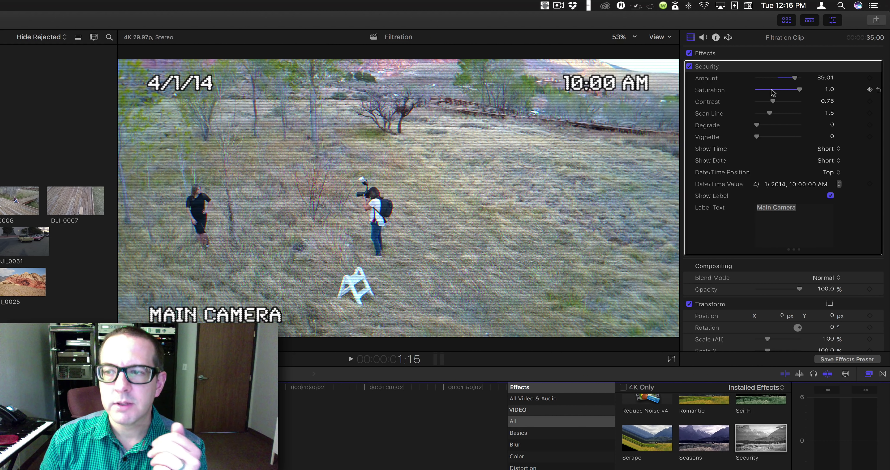
click(690, 66)
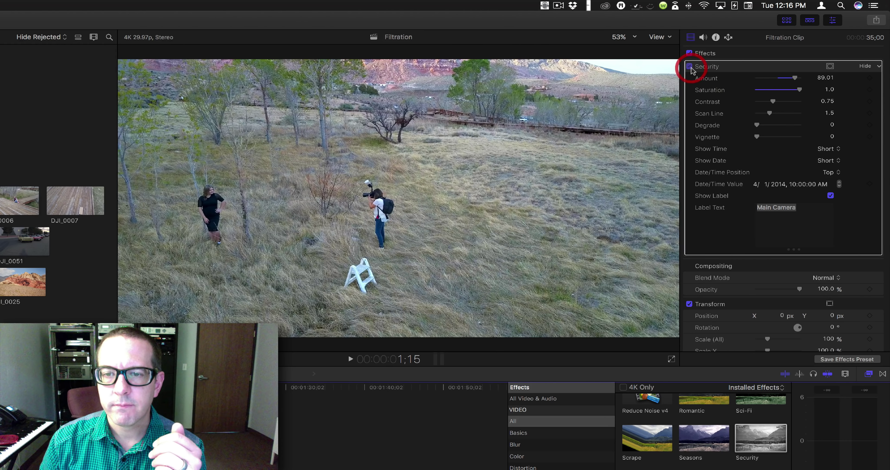
click(689, 67)
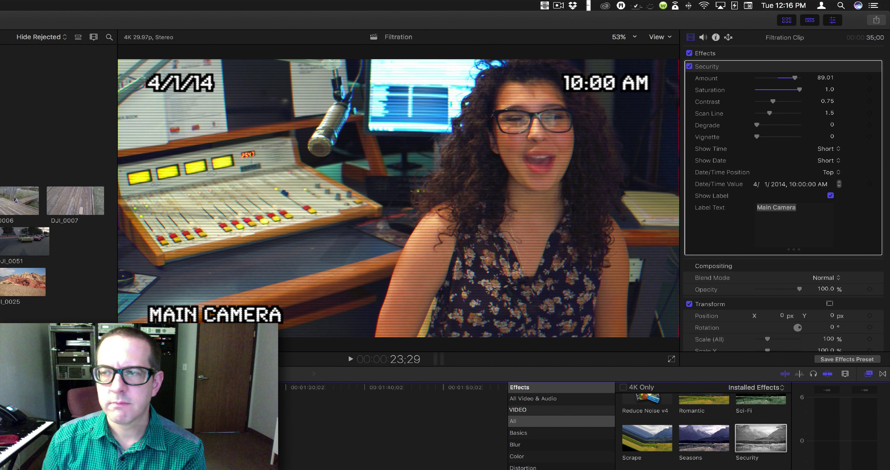
click(826, 77)
key(Return)
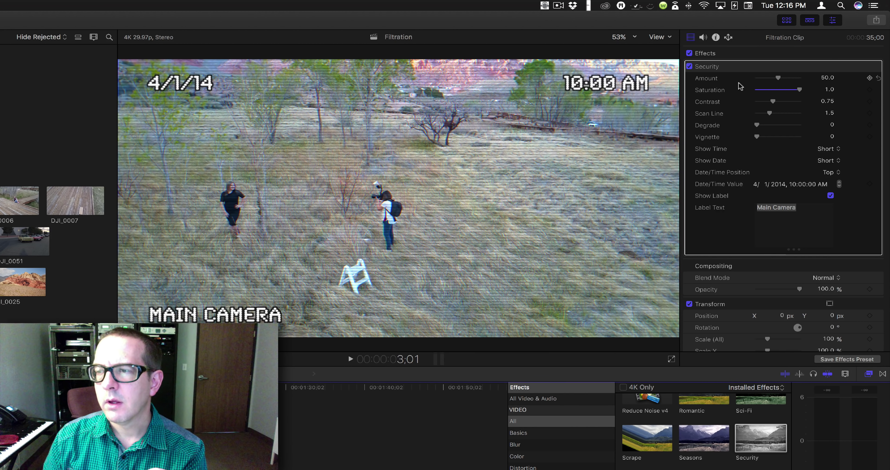
Sweep Contrast from 0 to 2.0 and settle at 1.4, then raise and lower Scan Line.
drag(774, 102, 736, 100)
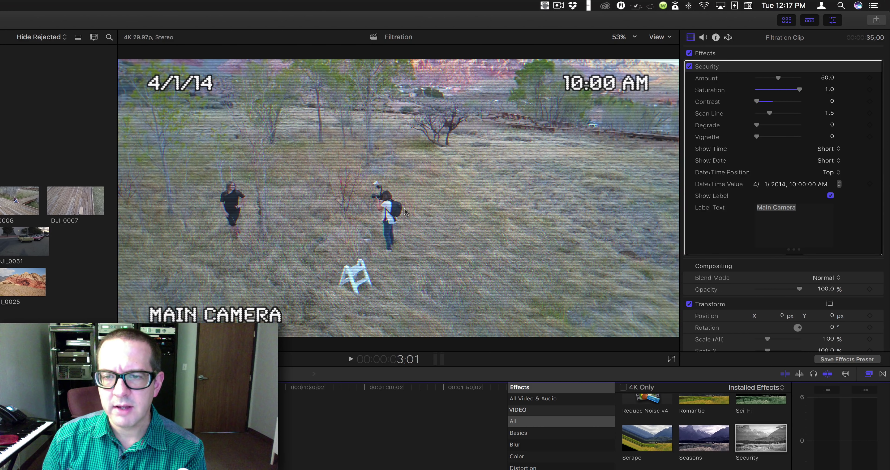
drag(757, 101, 838, 102)
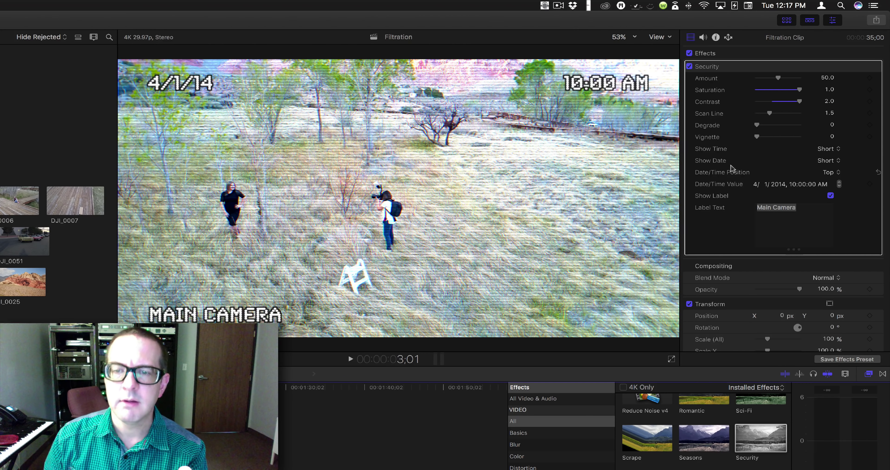
drag(795, 103, 802, 116)
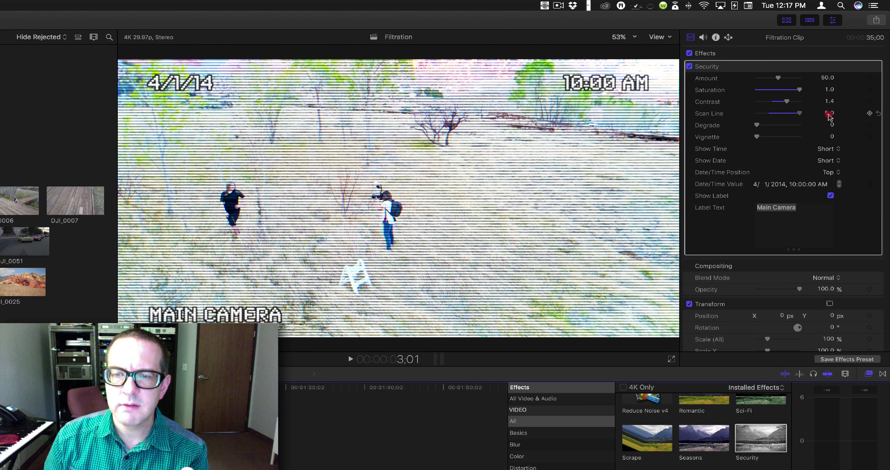
click(828, 114)
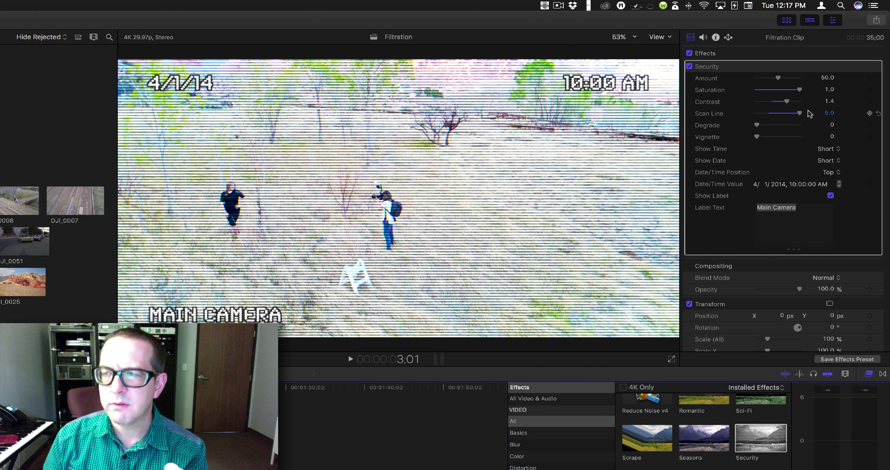
drag(799, 113, 776, 112)
Set Scan Line to 2.19 and preview the clip while adjusting the Degrade noise.
click(763, 117)
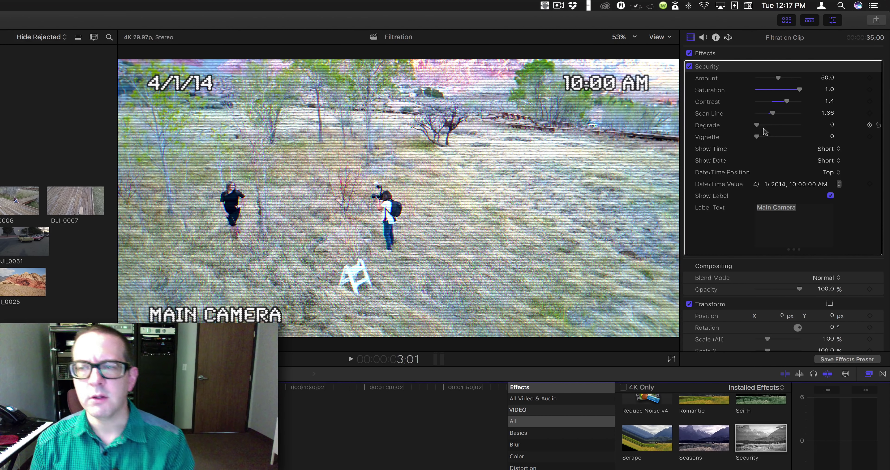
drag(773, 115, 809, 125)
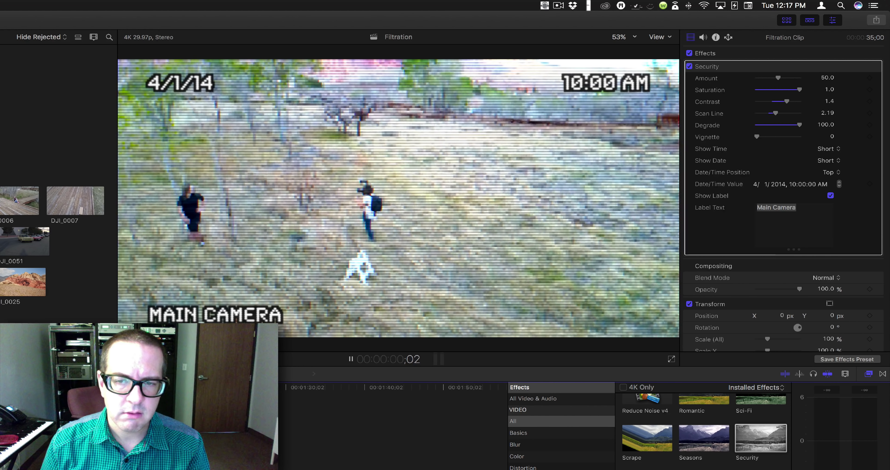
key(space)
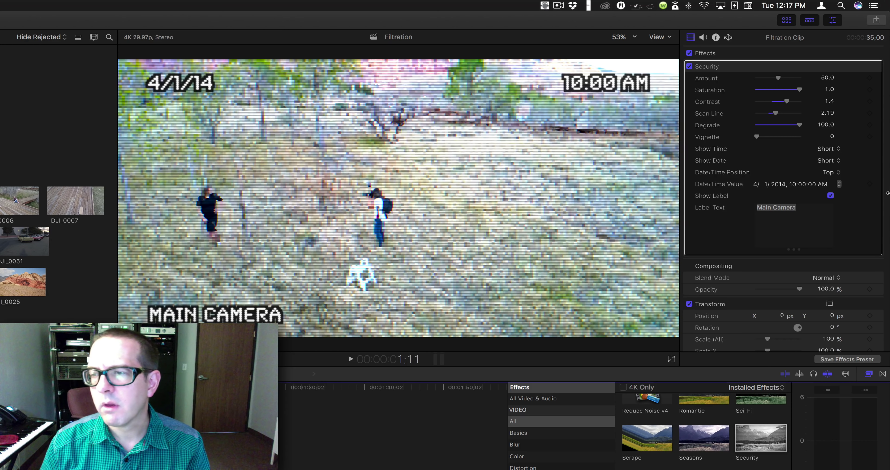
drag(800, 126, 764, 129)
key(space)
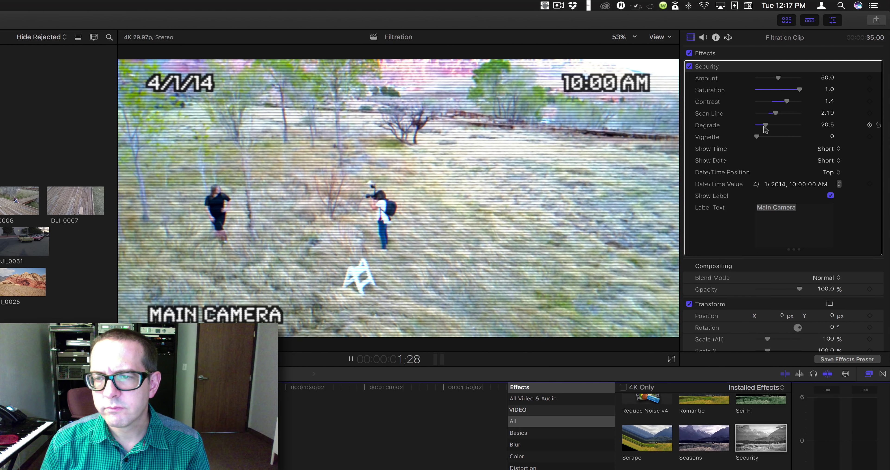
Zero the Degrade noise and lower Vignette to 13.92.
click(755, 129)
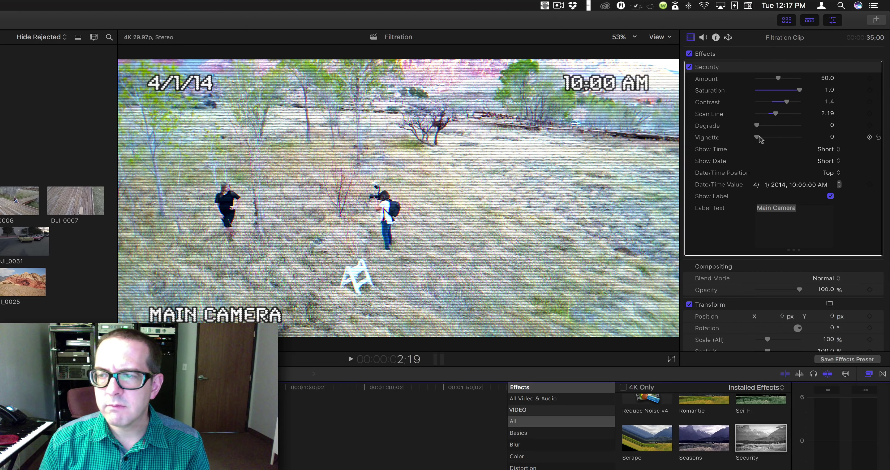
mouse_move(758, 139)
mouse_down()
mouse_move(835, 138)
mouse_move(742, 137)
mouse_move(763, 137)
mouse_up()
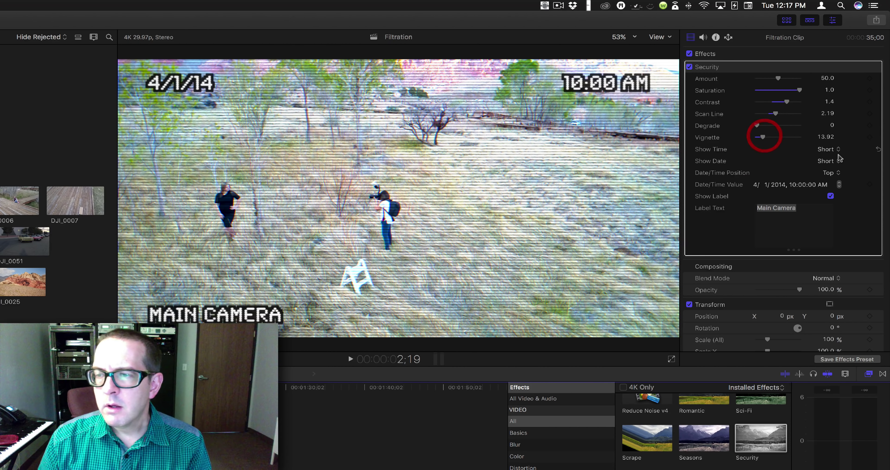
click(826, 150)
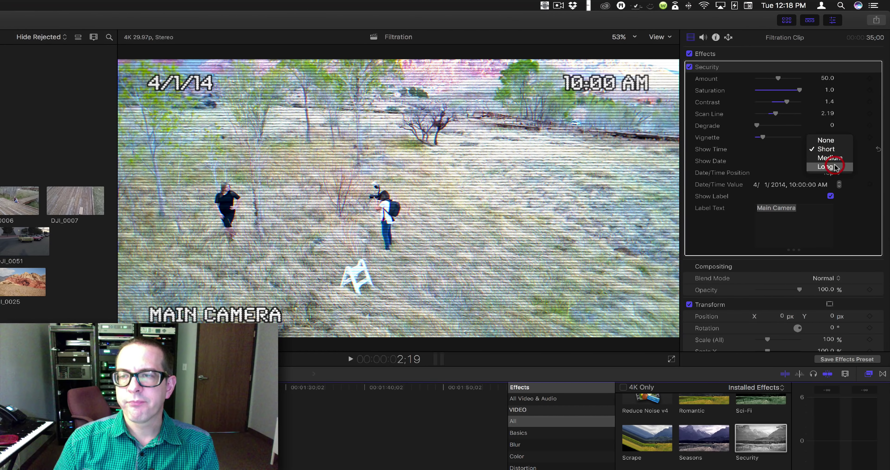
Preview the Long and Medium Show Time formats on the stamp.
click(834, 167)
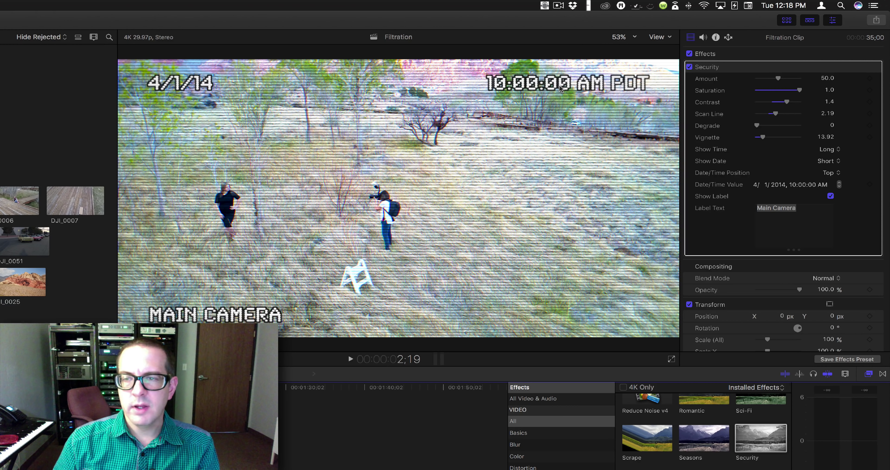
key(space)
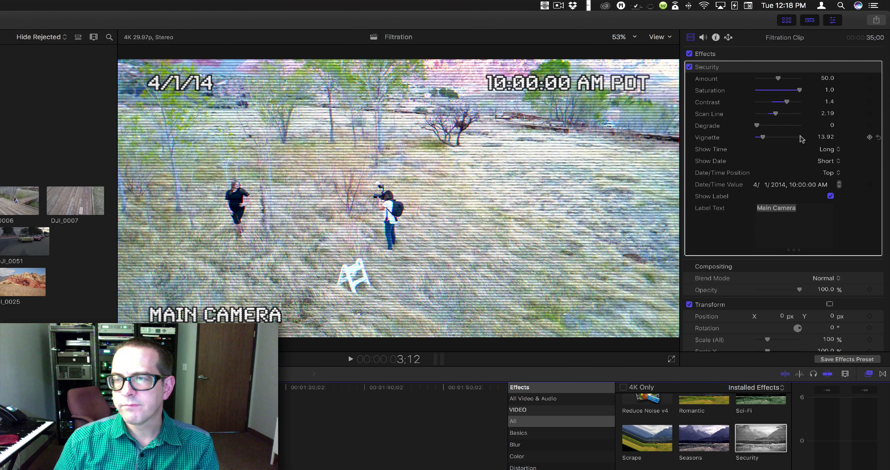
click(833, 175)
click(829, 150)
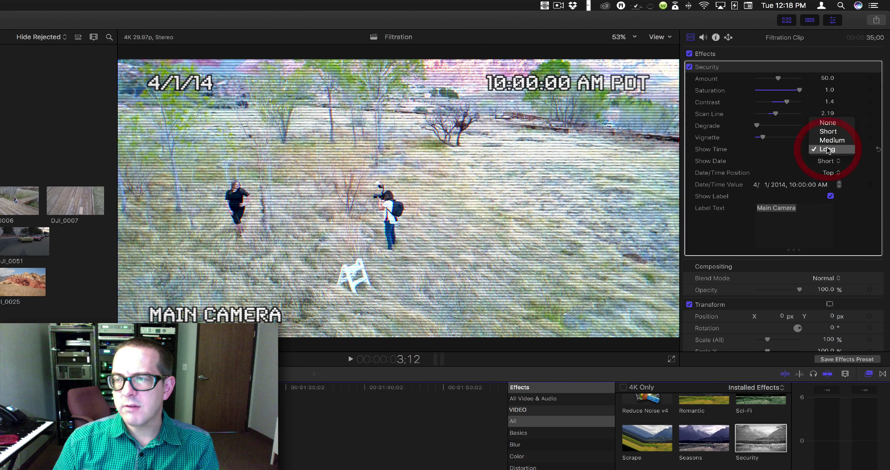
click(831, 143)
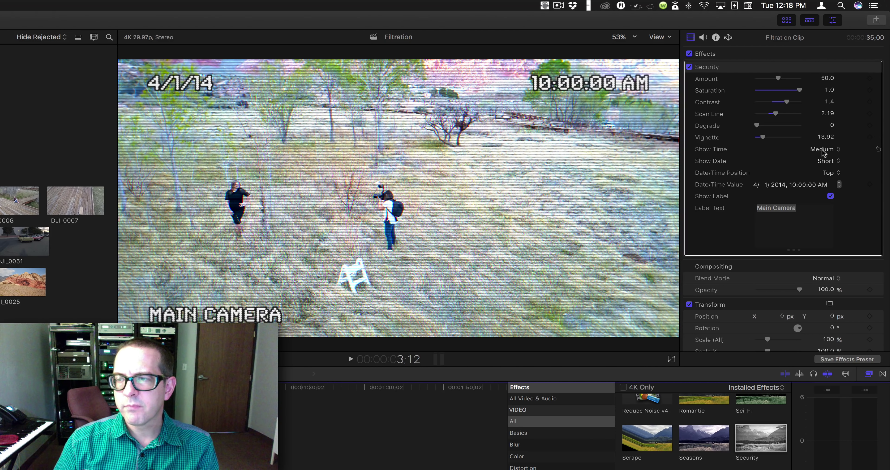
click(824, 151)
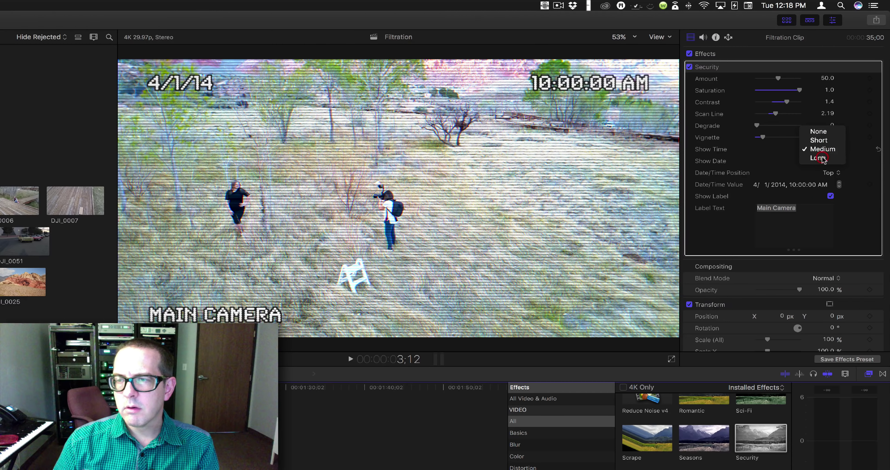
click(821, 158)
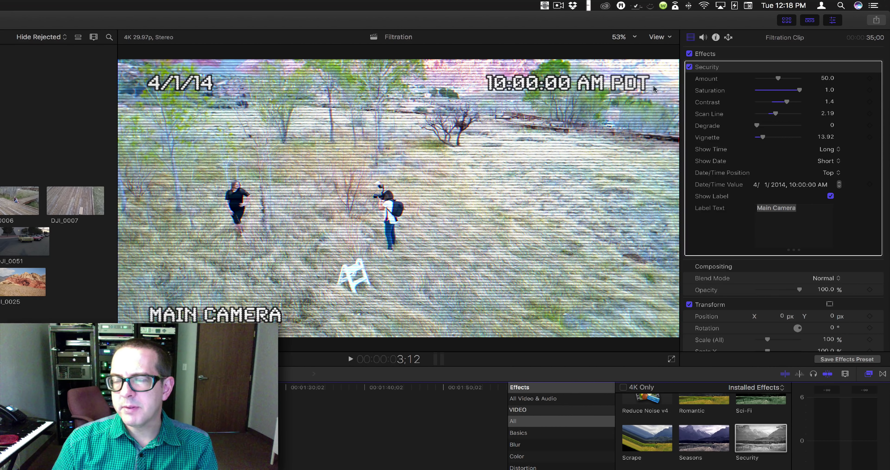
Settle Show Time on the Short format so the stamp reads 10:00 AM.
click(830, 148)
click(824, 142)
click(824, 145)
click(824, 143)
click(825, 144)
click(824, 137)
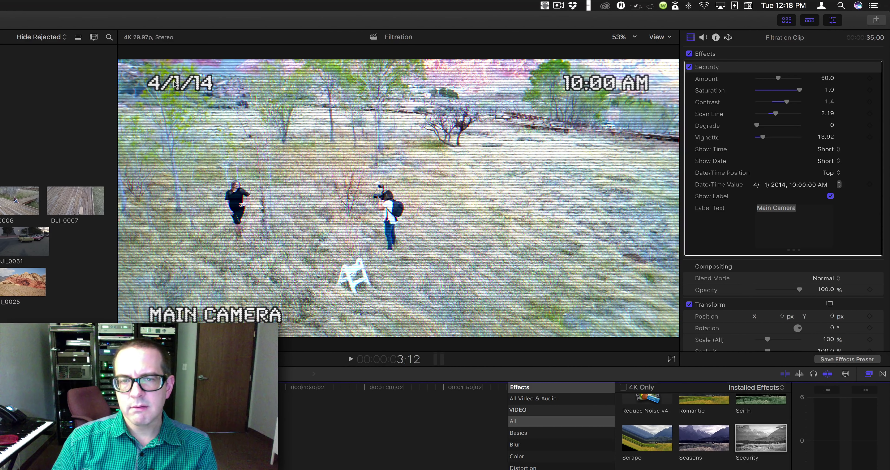
Try Medium, then set Show Date to Long so the stamp reads APRIL 1, 2014.
click(817, 160)
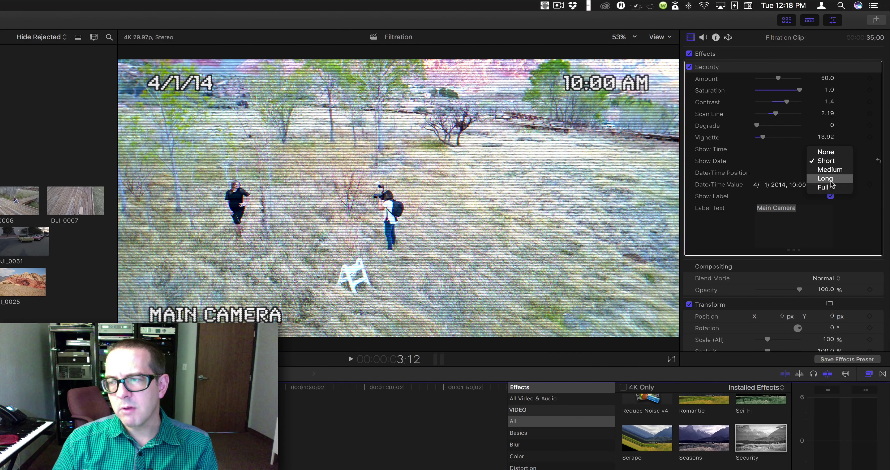
click(834, 170)
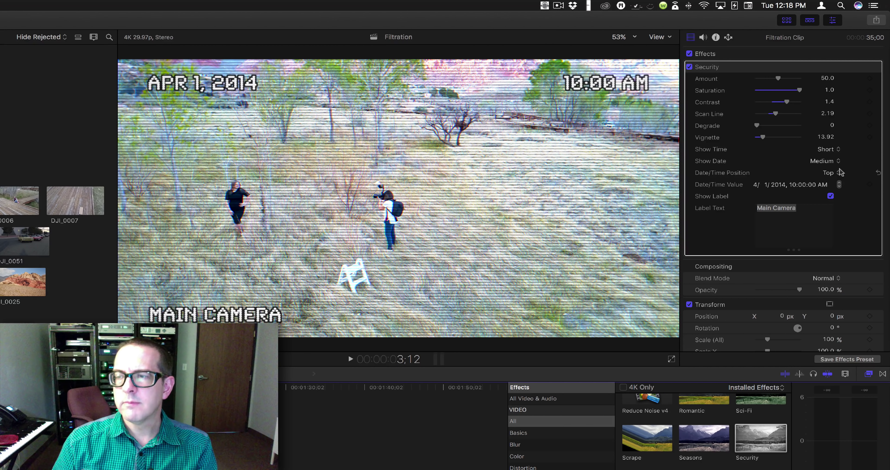
click(827, 161)
click(828, 170)
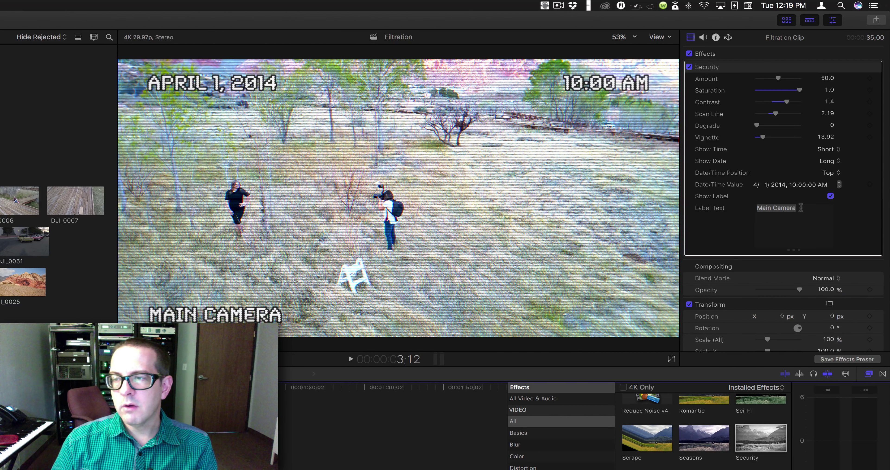
Set Show Date to Full with the weekday, keeping Show Time on Short.
click(756, 185)
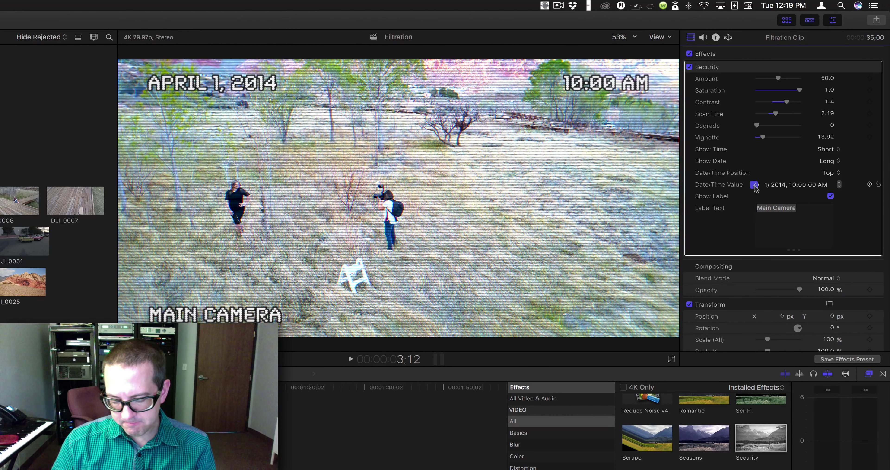
text(9)
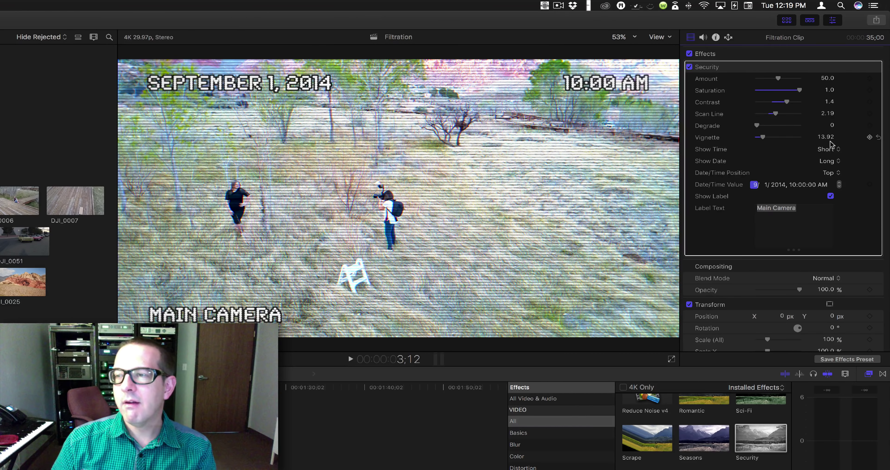
click(828, 149)
click(830, 150)
click(829, 161)
click(830, 169)
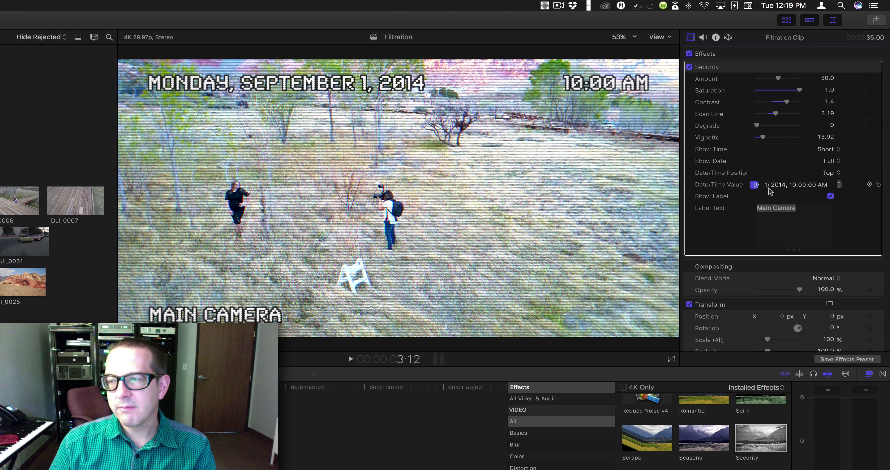
Change the stamp's date to month 10, day 9, year 2017 and select the minutes field.
click(755, 187)
text(10)
click(765, 186)
text(9)
click(778, 186)
text(1975)
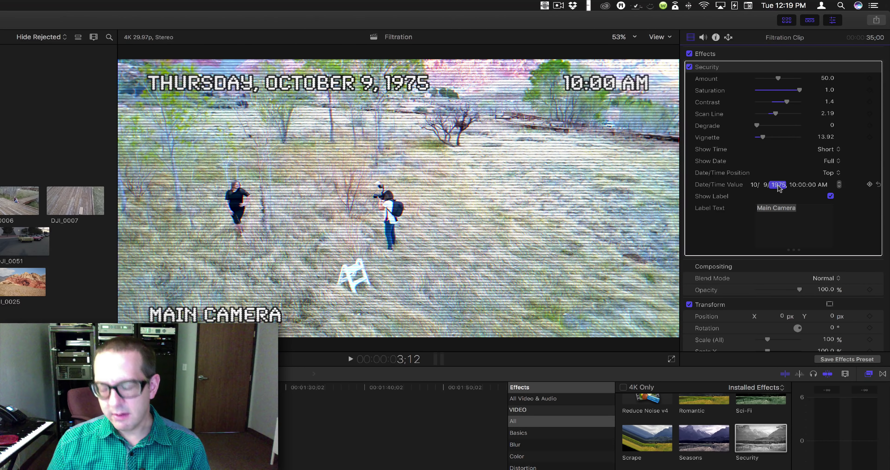
text(2017)
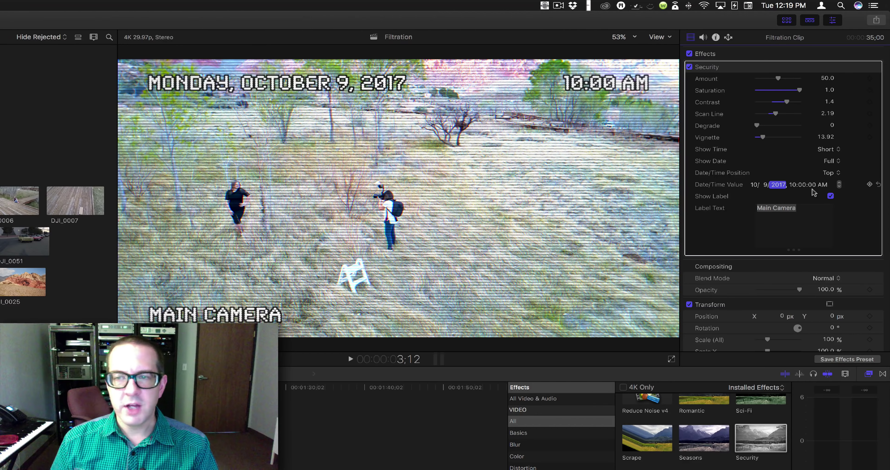
click(794, 185)
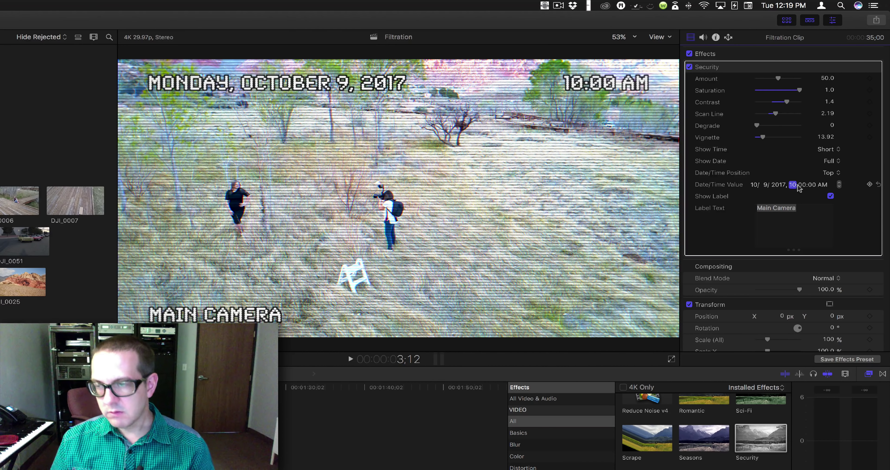
click(801, 184)
Set the minutes to 13 and replace the label with 'Floating ghosty camera on a ghostie'.
text(13)
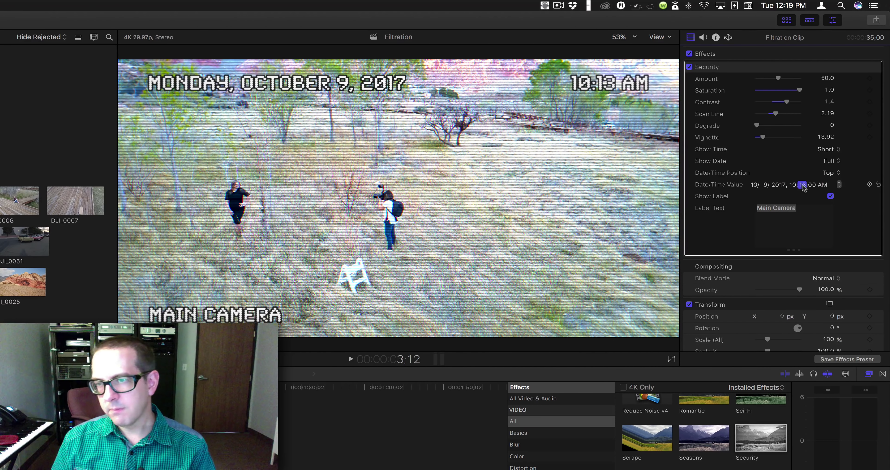
click(826, 192)
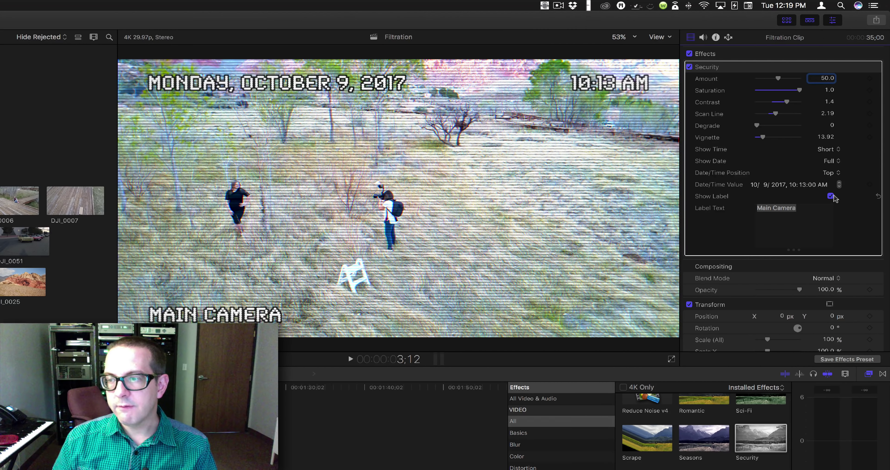
drag(817, 212, 661, 190)
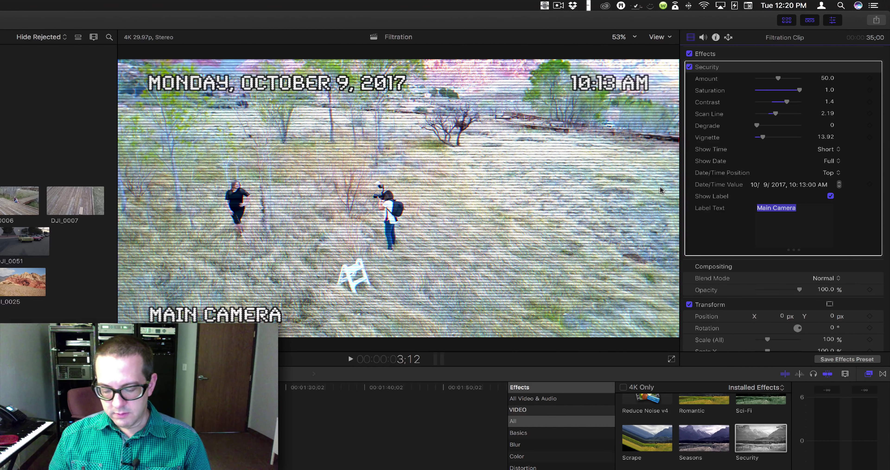
text(Floating )
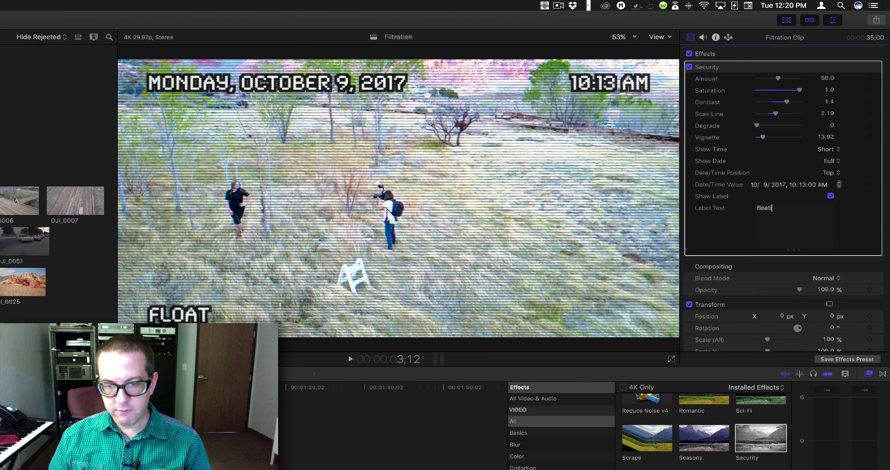
text(ghosty )
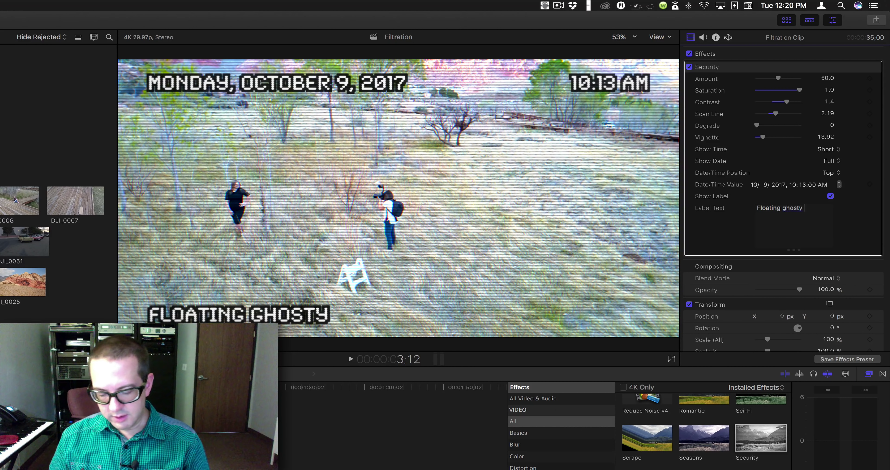
text(camera on)
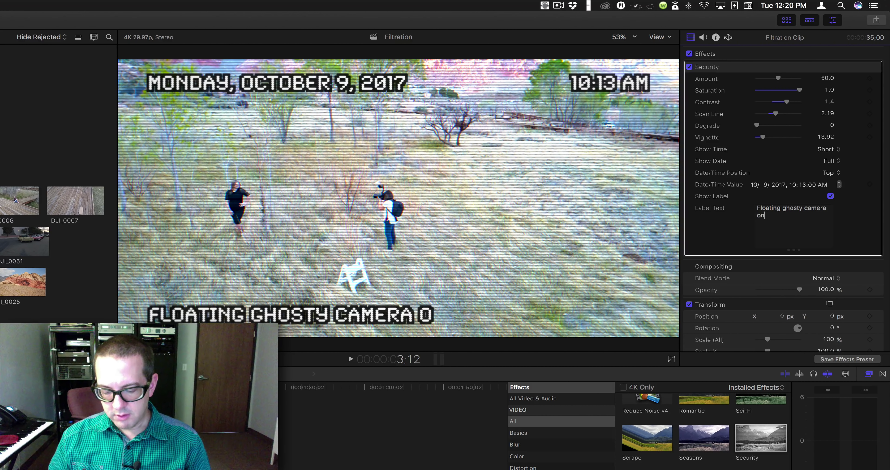
text( a)
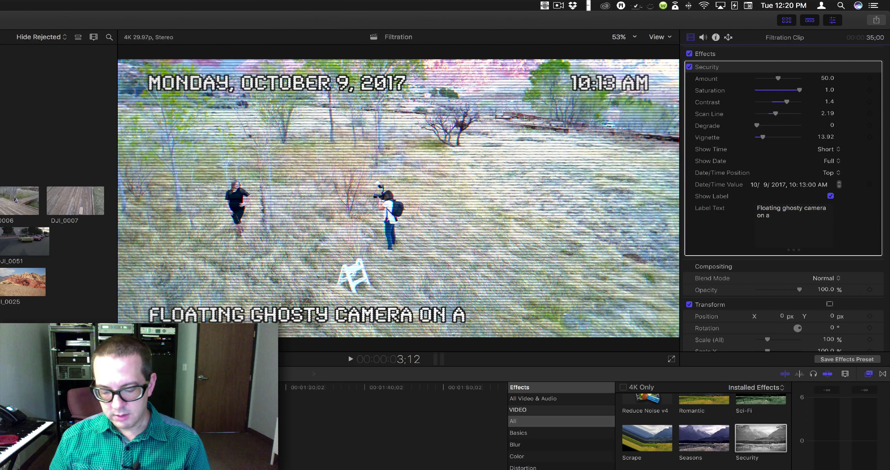
text( ghostie)
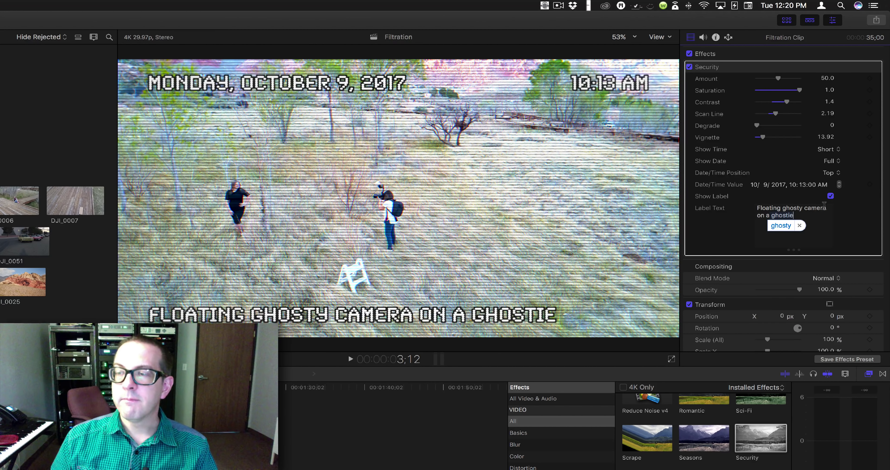
Correct 'ghosty' to 'ghostie' so the label reads FLOATING GHOSTIE CAMERA ON A GHOSTIE.
click(831, 199)
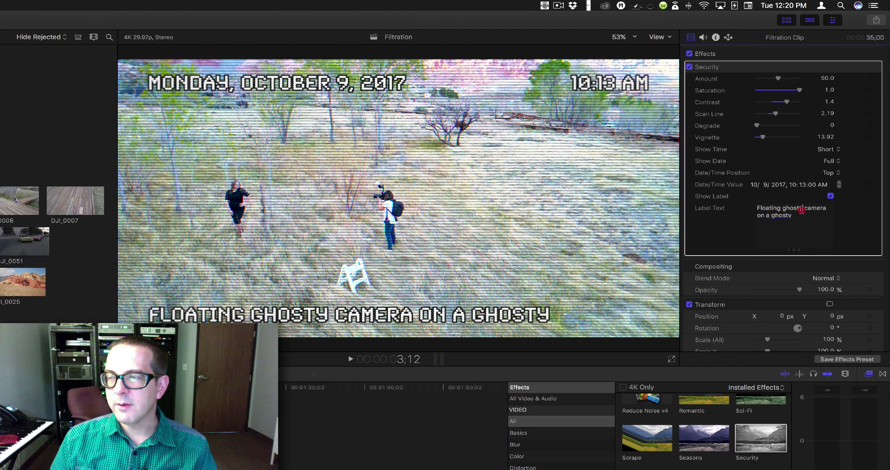
key(BackSpace)
text(ie)
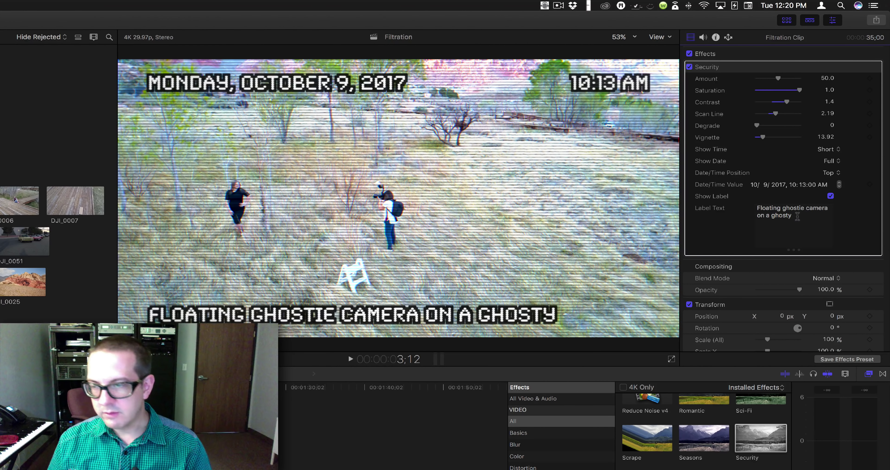
text(\)
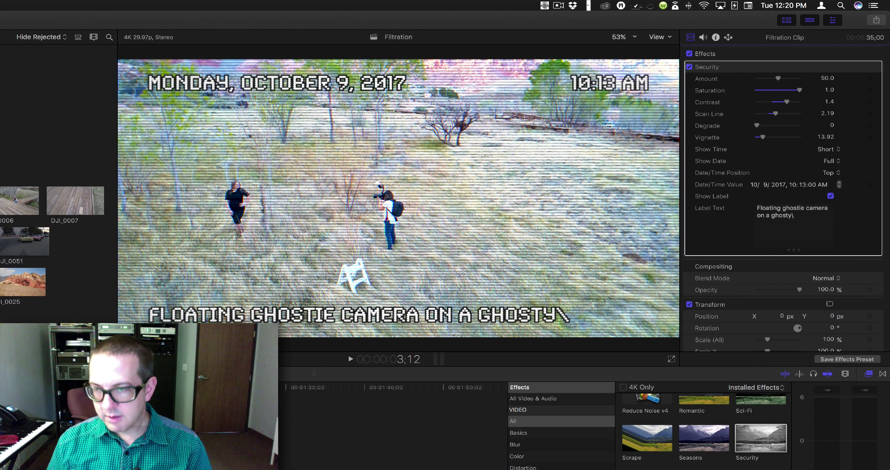
key(BackSpace)
key(BackSpace)
text(ie)
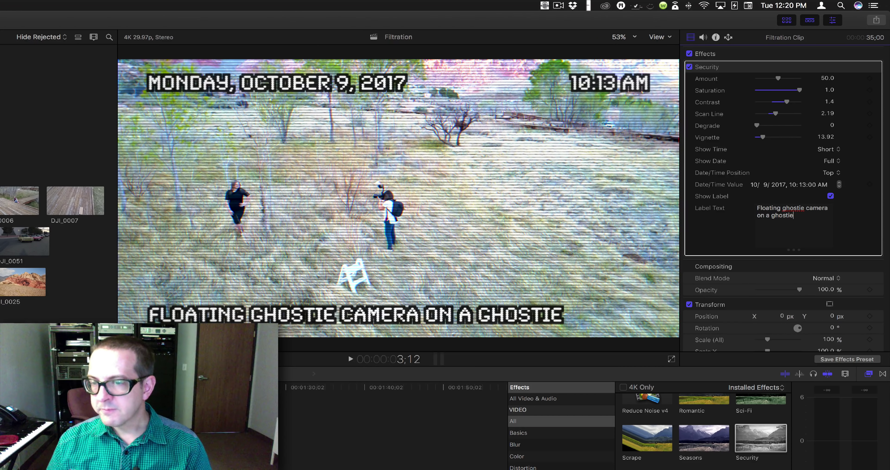
click(831, 196)
Set the Security effect's Date/Time Position to Bottom and turn off Show Label.
click(831, 196)
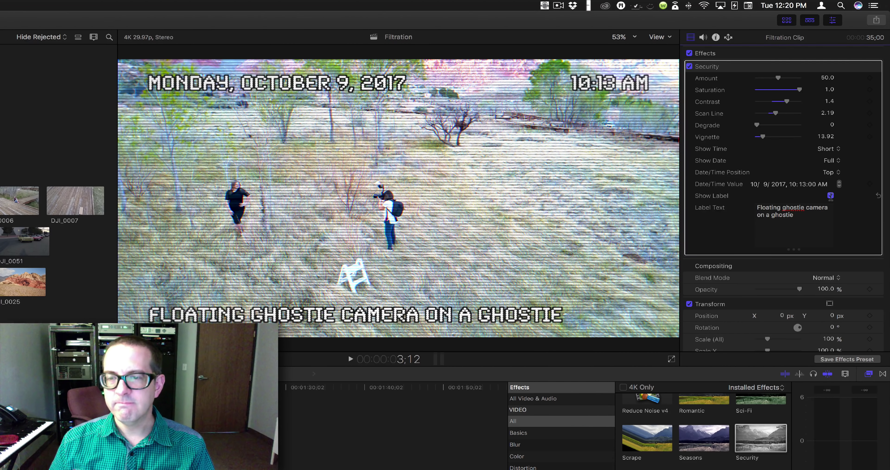
scroll(853, 172, down, 1)
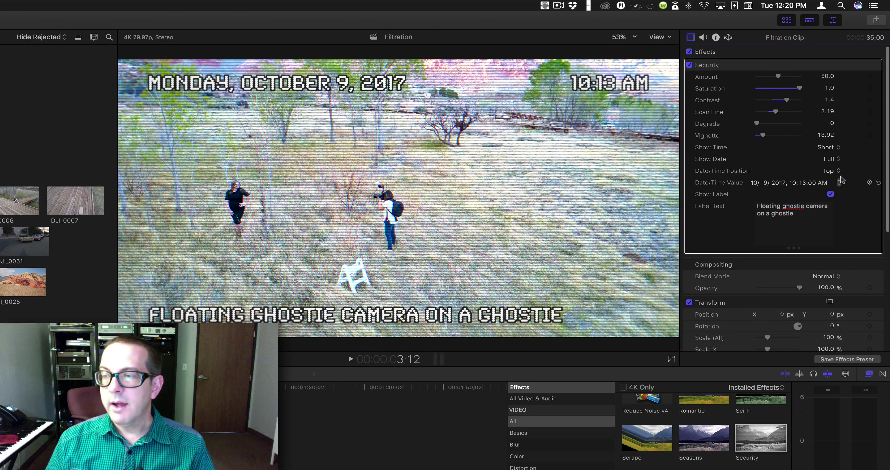
click(831, 171)
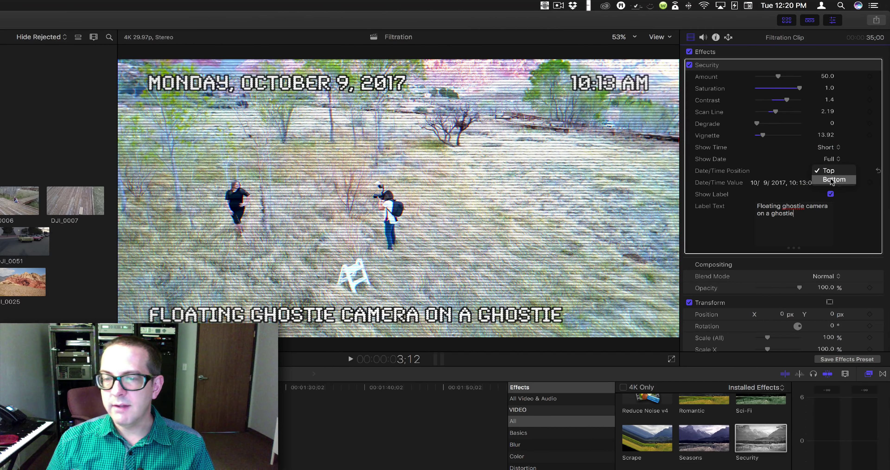
click(831, 179)
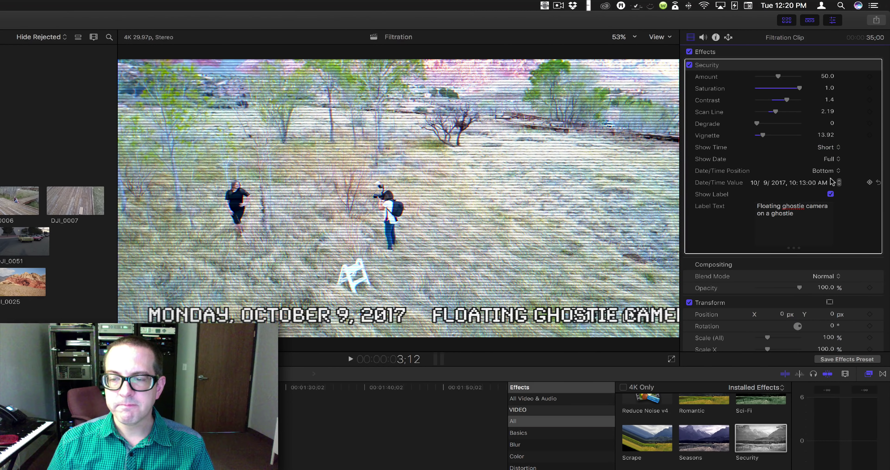
click(831, 194)
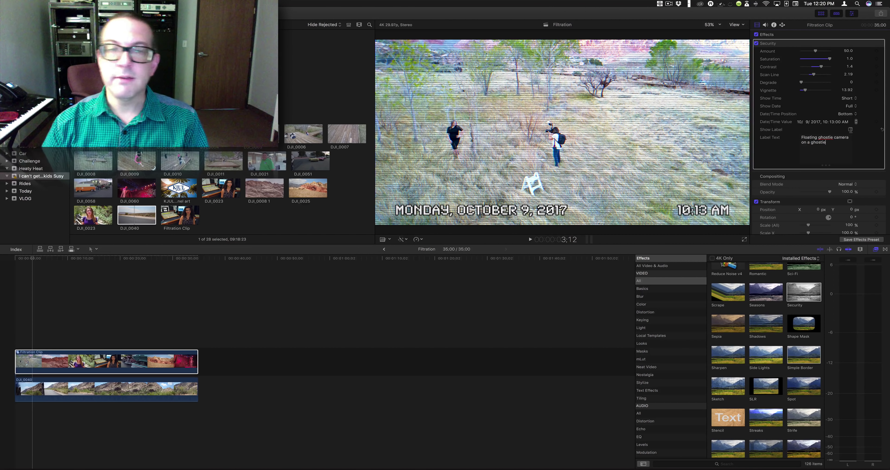
Delete the Security effect from the Filtration clip in the Video Inspector.
click(779, 44)
key(Delete)
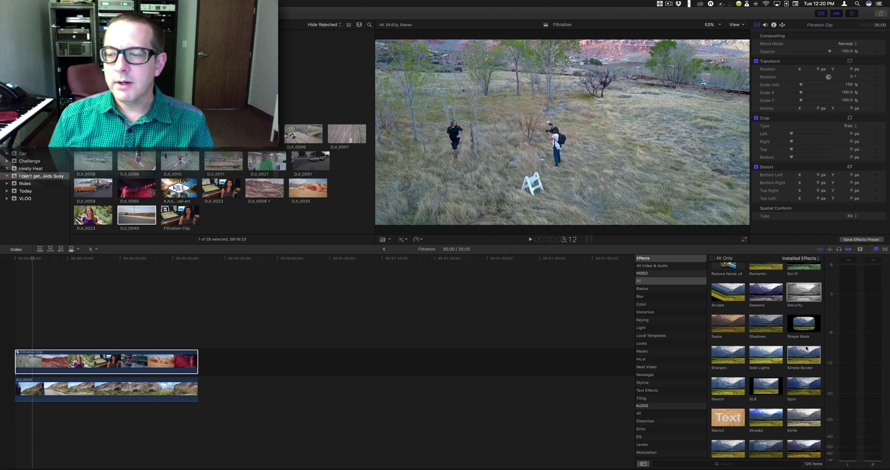
scroll(806, 348, up, 3)
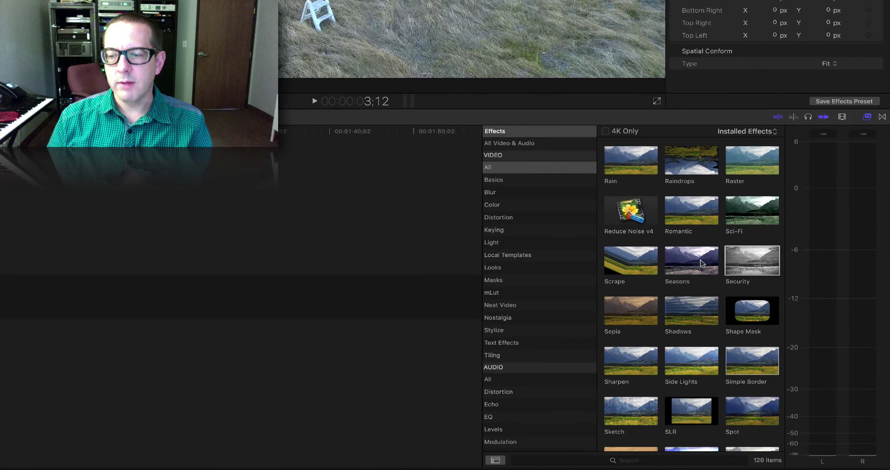